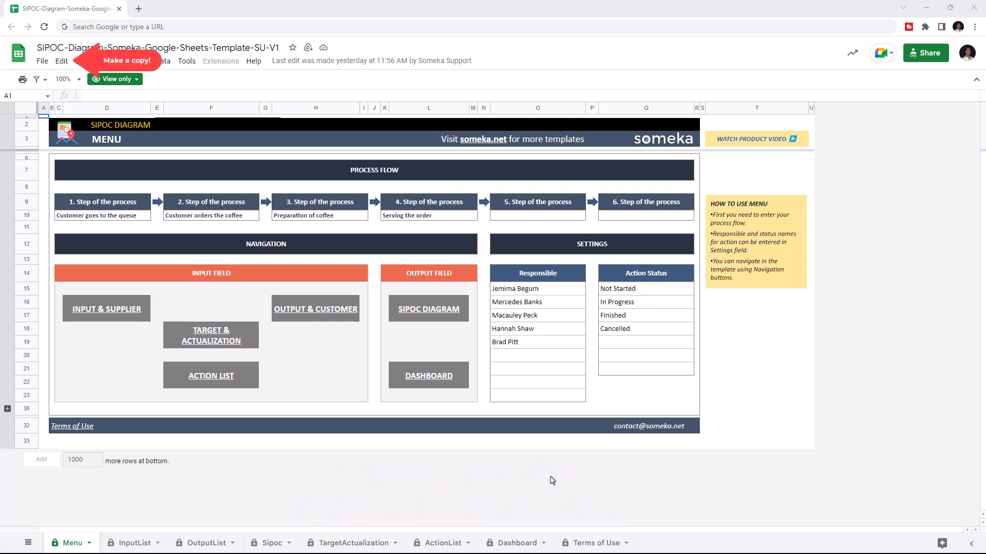
- Make a copy of the template in My Drive, removing the "Copy of" prefix from its name
click(42, 62)
click(84, 129)
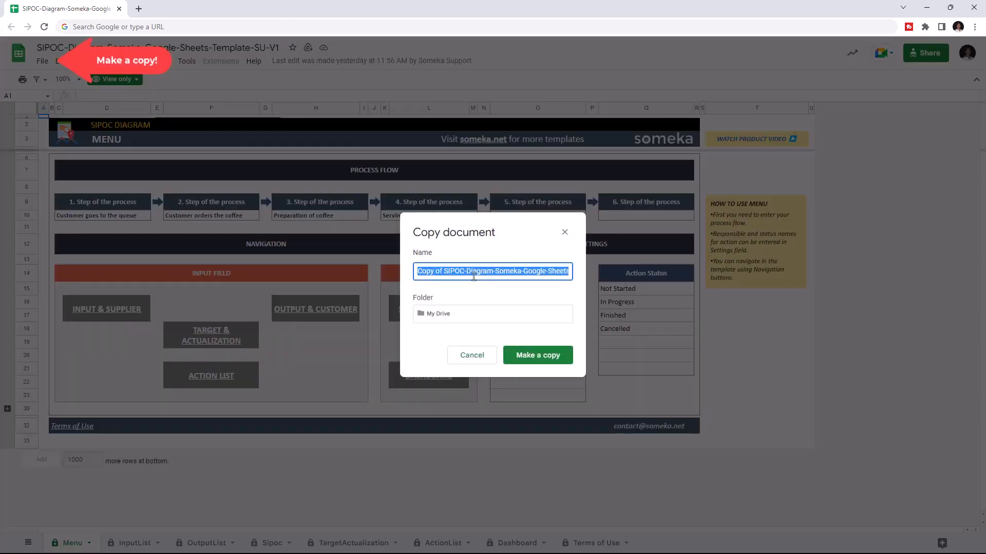
click(447, 271)
drag(448, 270, 371, 270)
key(BackSpace)
click(514, 355)
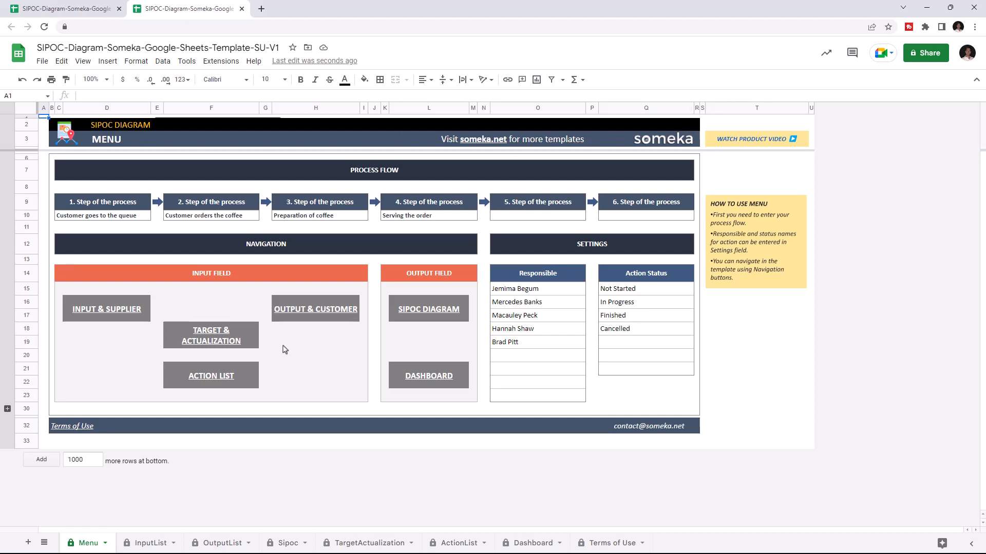
- Look through the InputList, OutputList, Sipoc, TargetActualization, ActionList and Dashboard sheets, and return to the Menu sheet
click(150, 543)
click(222, 543)
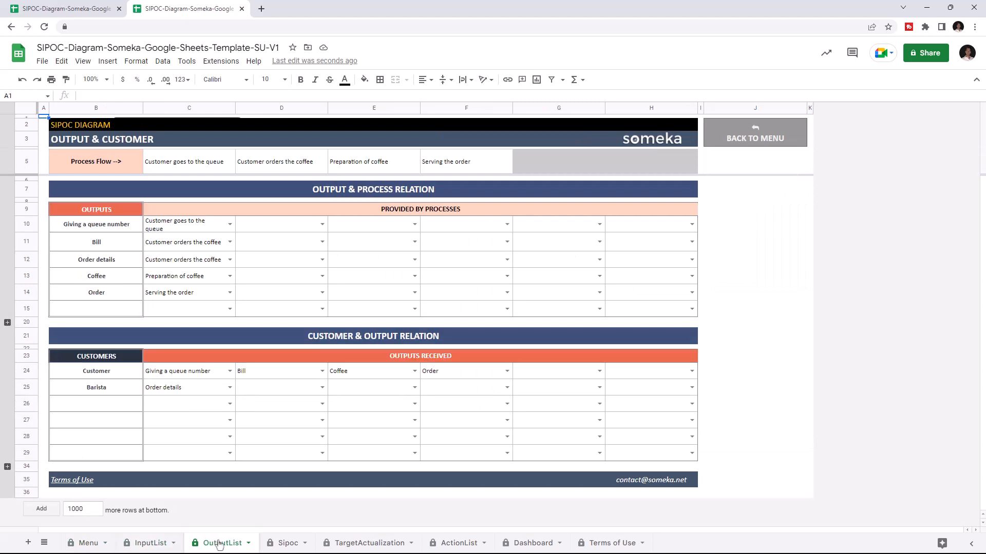
click(285, 540)
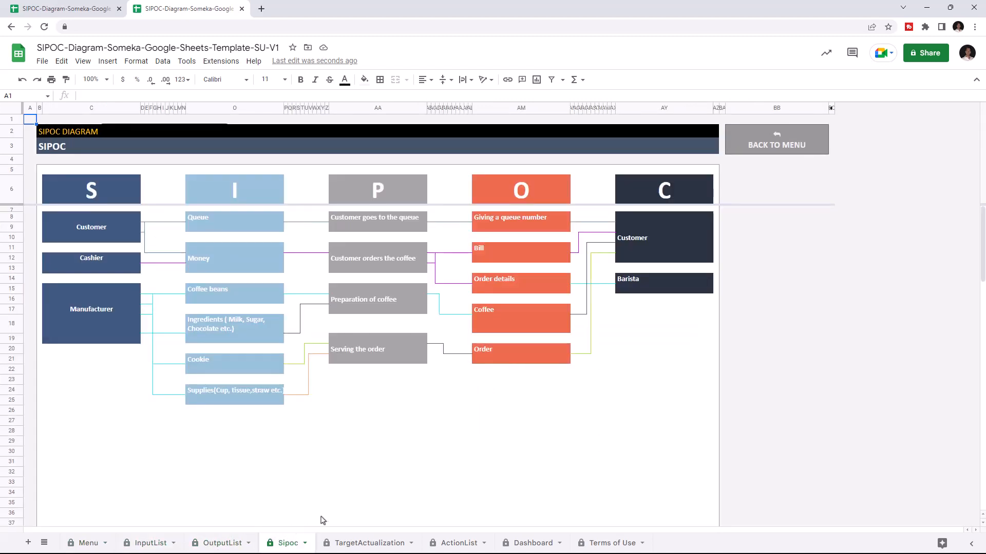
click(370, 542)
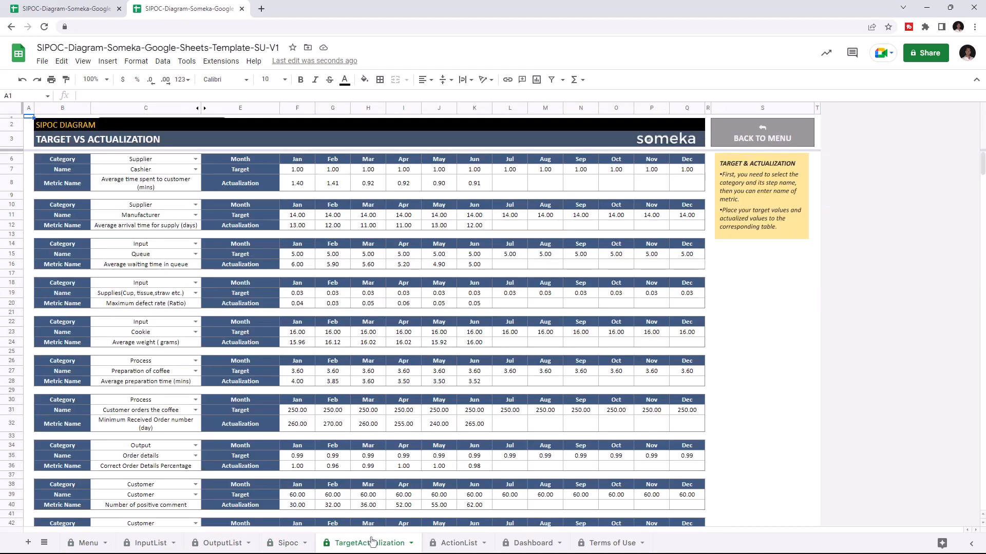
click(457, 543)
click(523, 543)
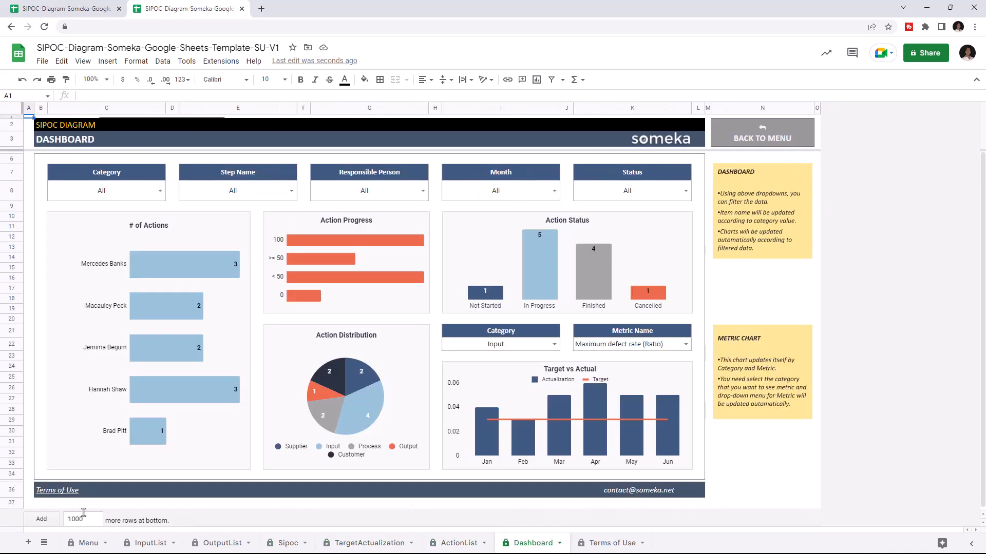
click(77, 543)
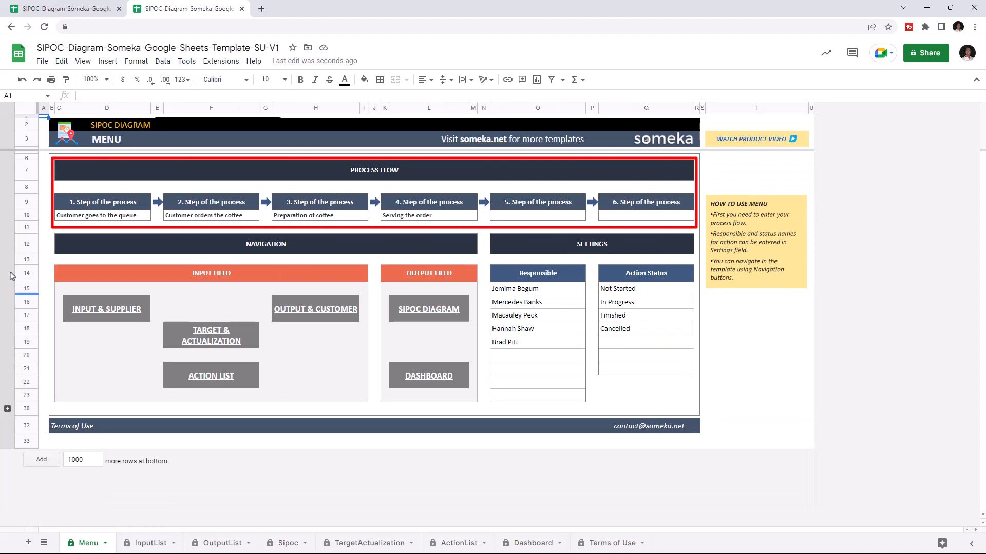
- Enter "Customer pays the bill" as the fifth process step and add another person's full name to the Responsible list
click(569, 216)
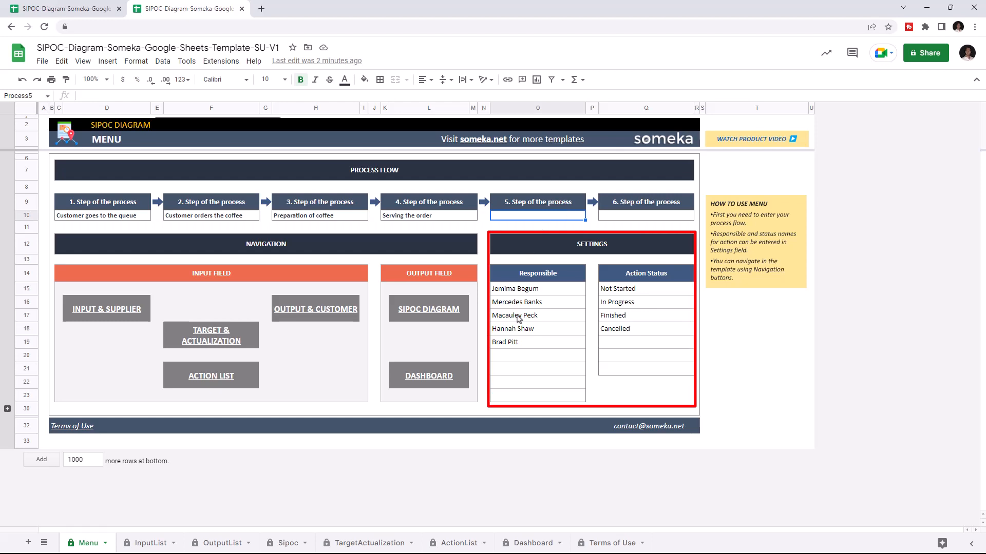
click(663, 333)
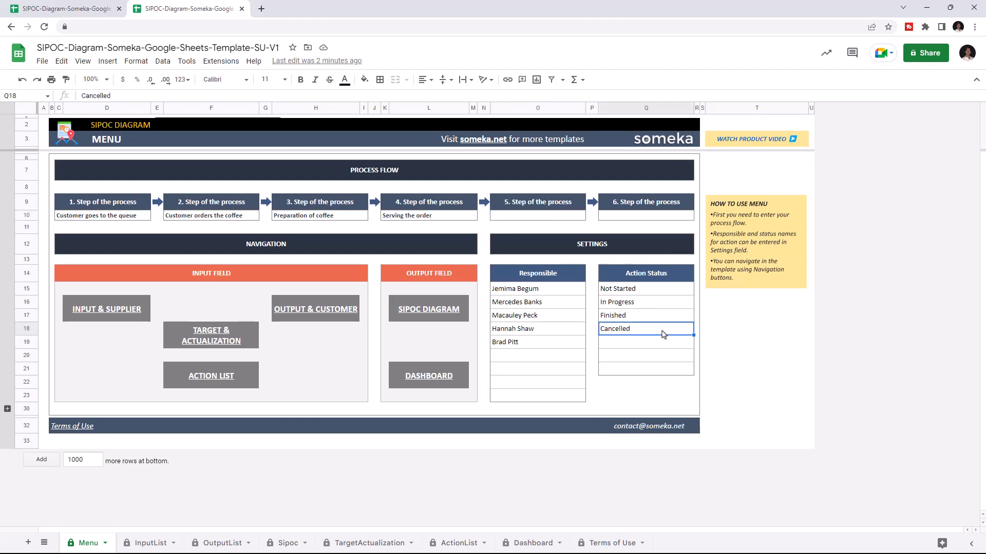
click(572, 220)
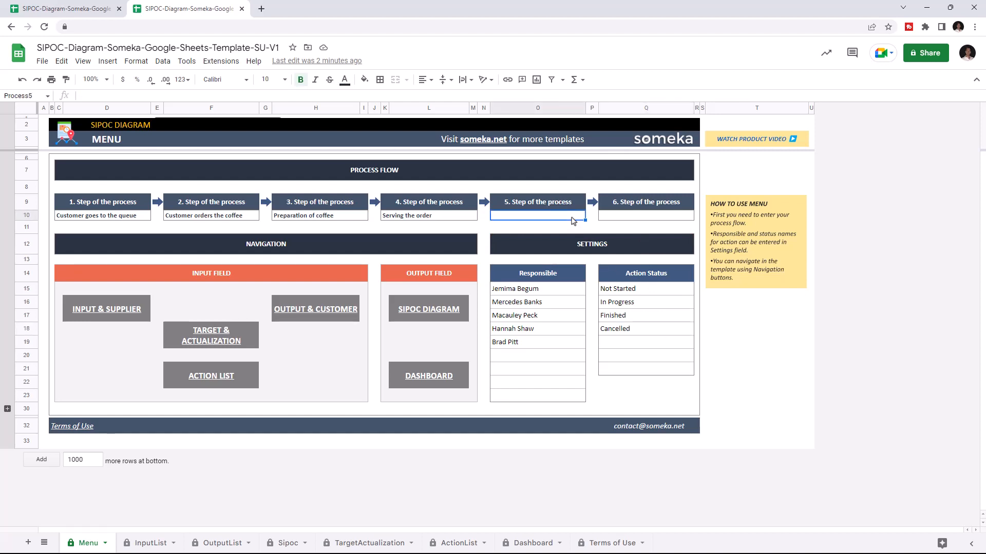
text(Customer pays the bil)
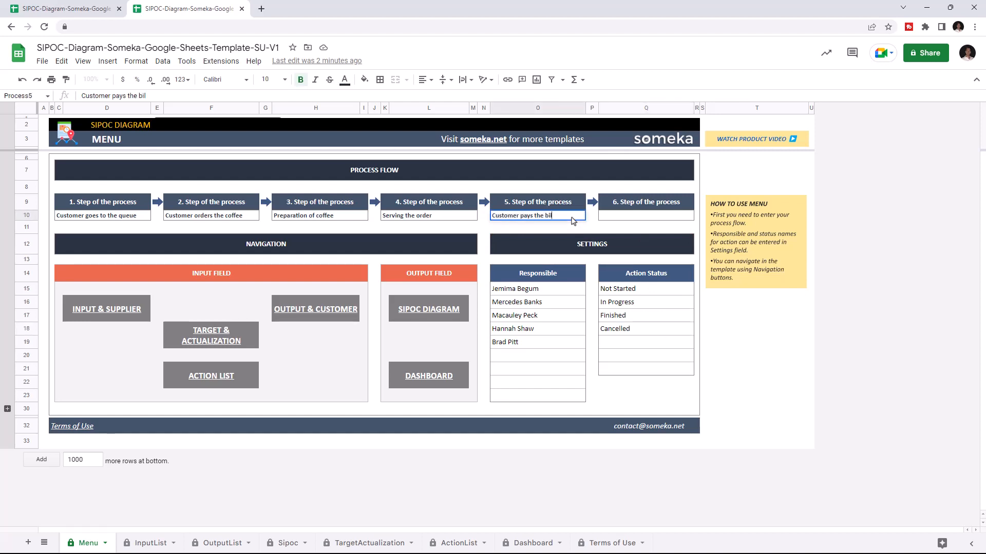
text(l)
click(536, 356)
text(Matthew Nelson)
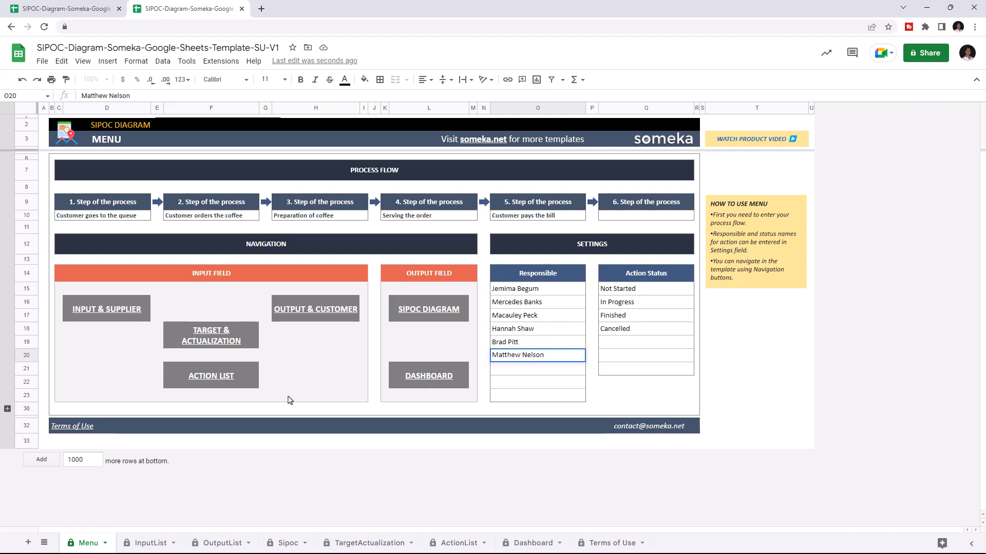
- Open the InputList sheet and view the process choices available for the Ingredients input
click(149, 543)
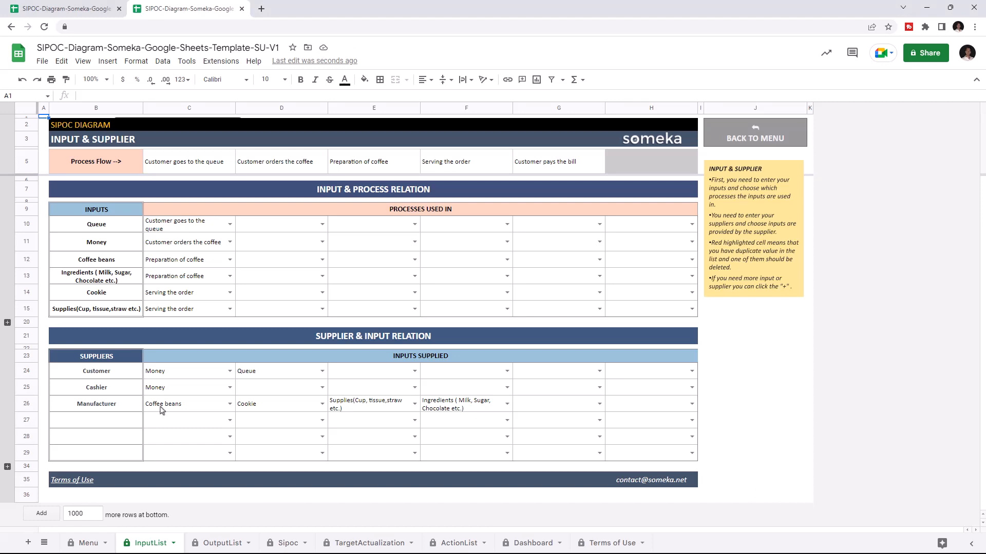
click(114, 261)
click(229, 276)
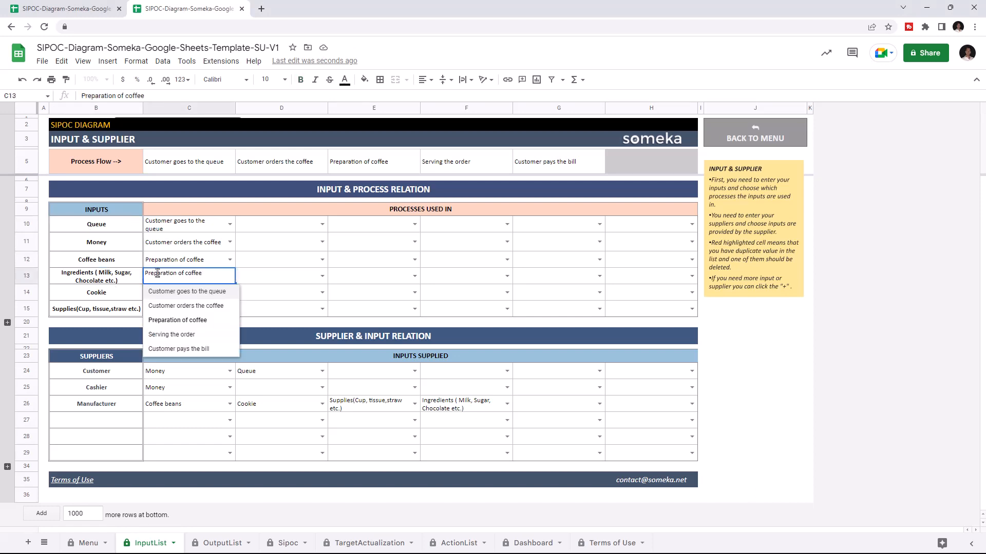
click(128, 276)
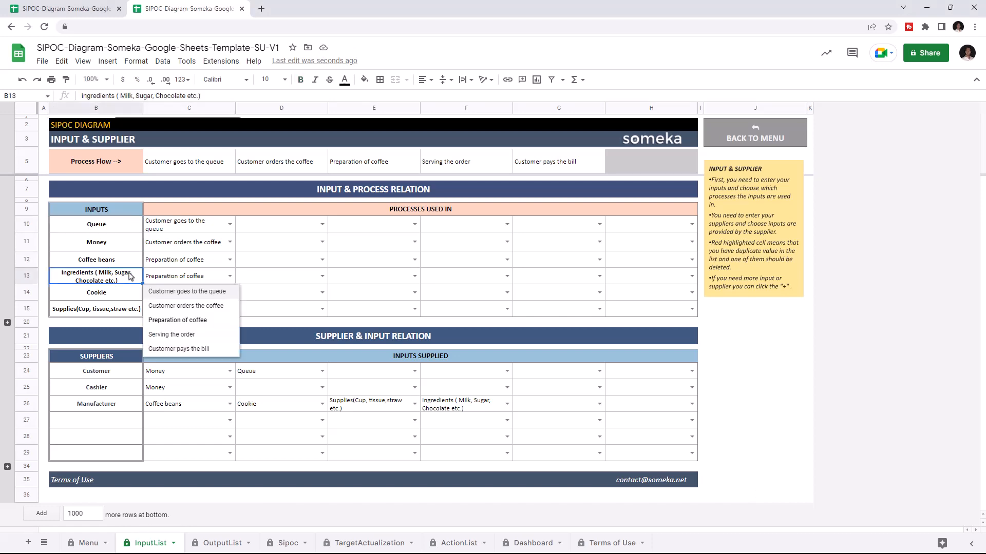
click(229, 276)
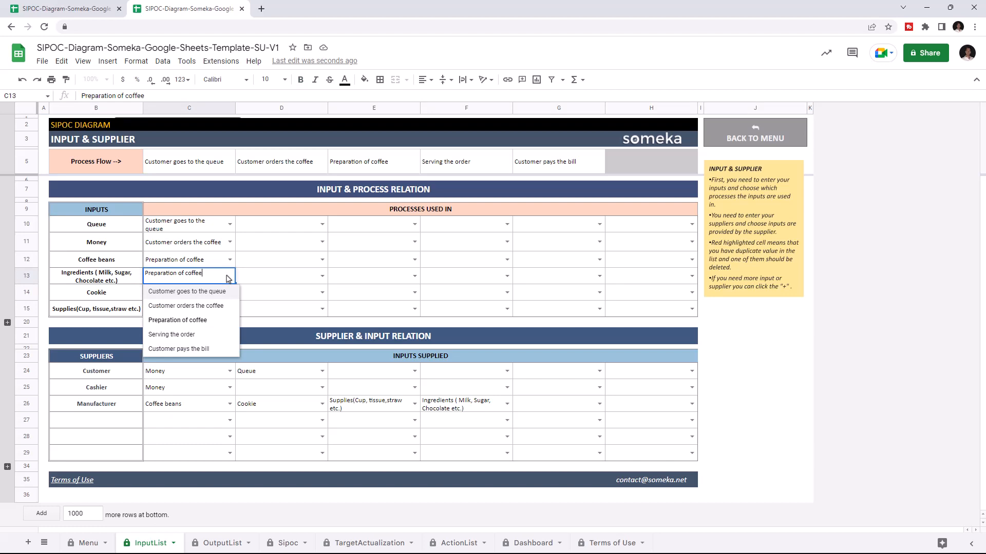
- Assign "Customer pays the bill" as the second process for Money and "Customer orders the coffee" as the second for Queue
click(322, 242)
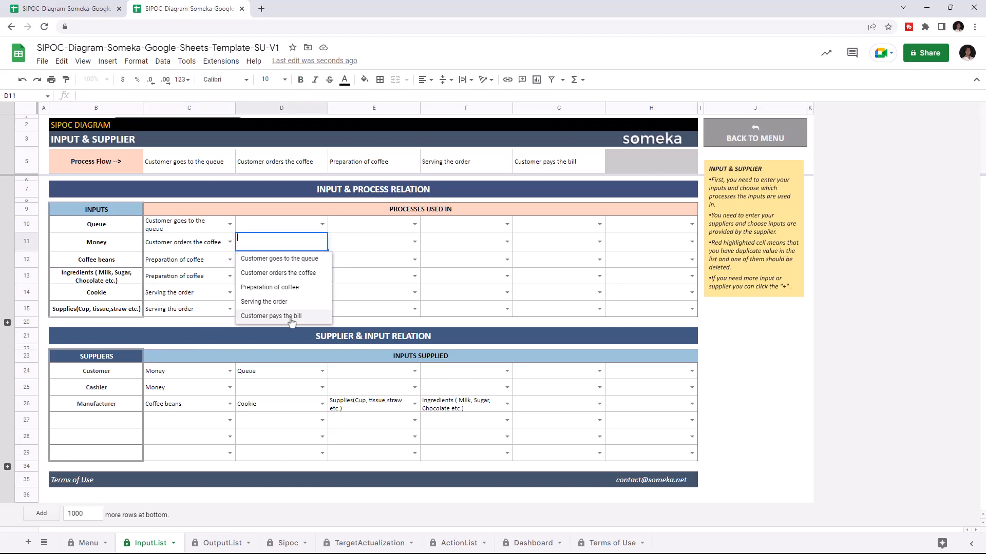
click(291, 319)
click(321, 225)
click(312, 255)
click(322, 292)
click(312, 338)
click(322, 260)
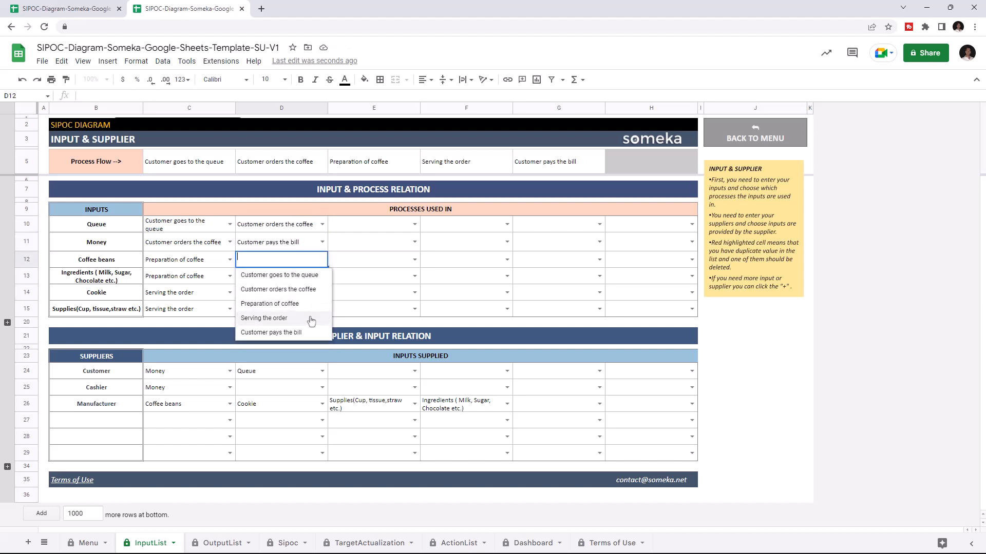
click(222, 310)
click(322, 309)
click(214, 322)
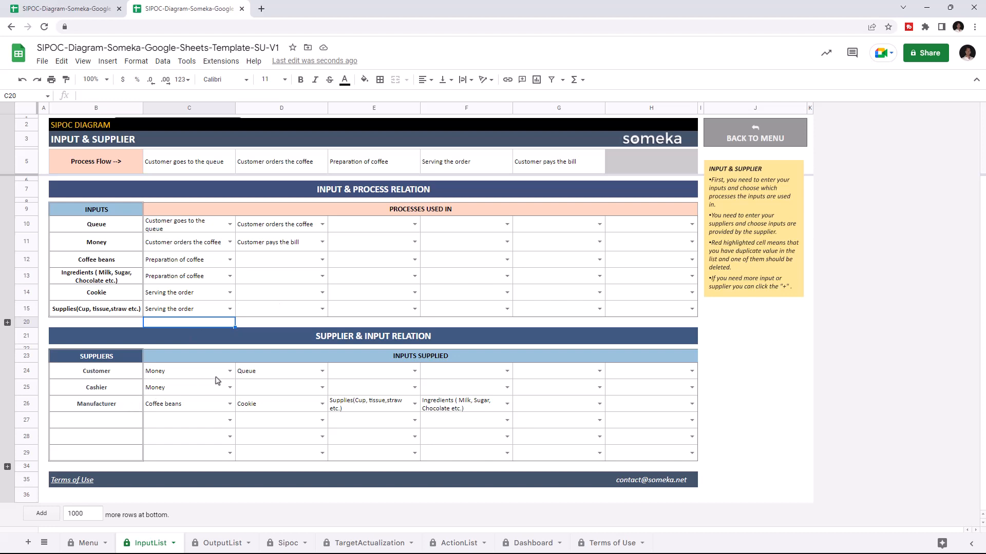
- Add Coffee beans as the fifth input supplied by the Manufacturer in the Supplier & Input Relation table
click(230, 370)
click(323, 387)
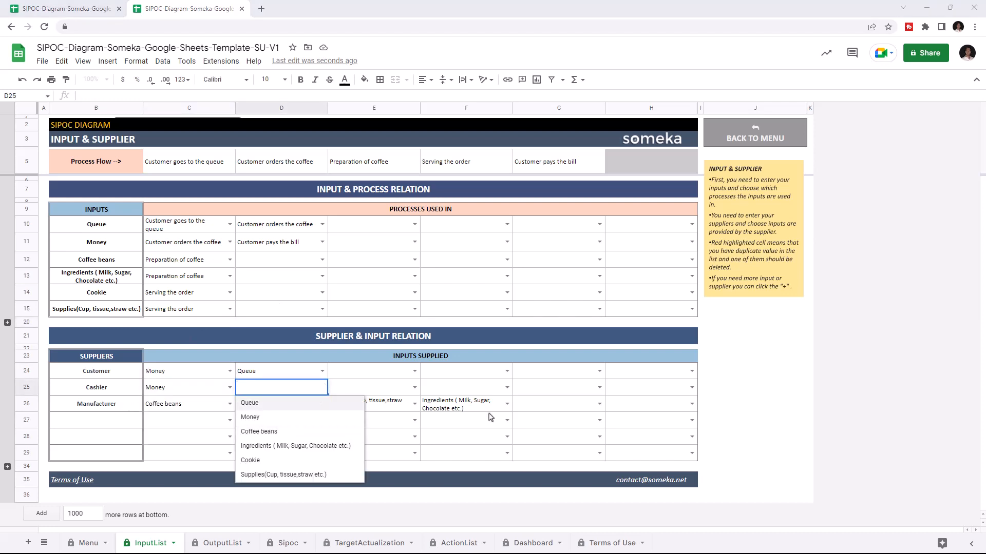
click(599, 403)
click(555, 448)
click(599, 404)
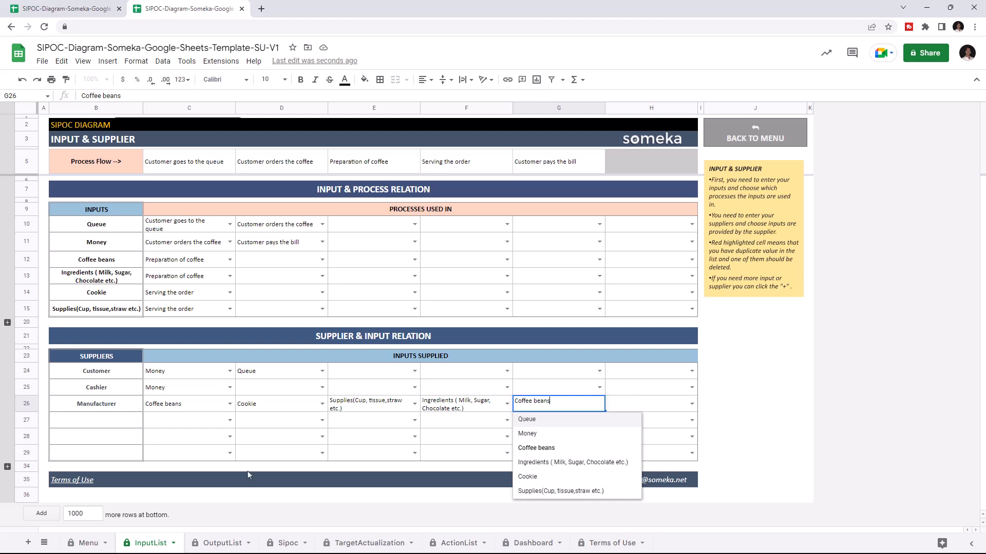
- On the OutputList sheet, assign "Customer orders the coffee" as the second process for the output "Giving a queue number"
click(226, 543)
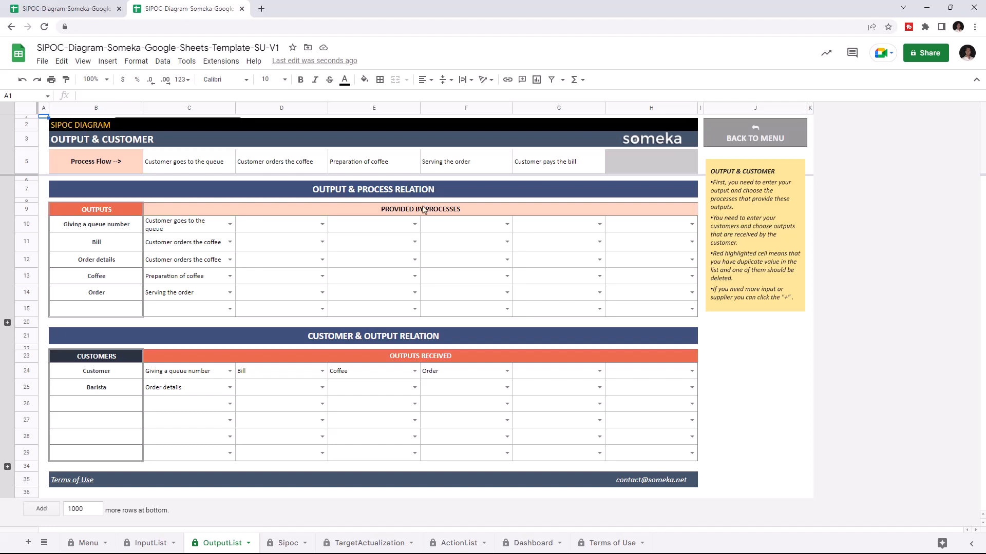
click(108, 262)
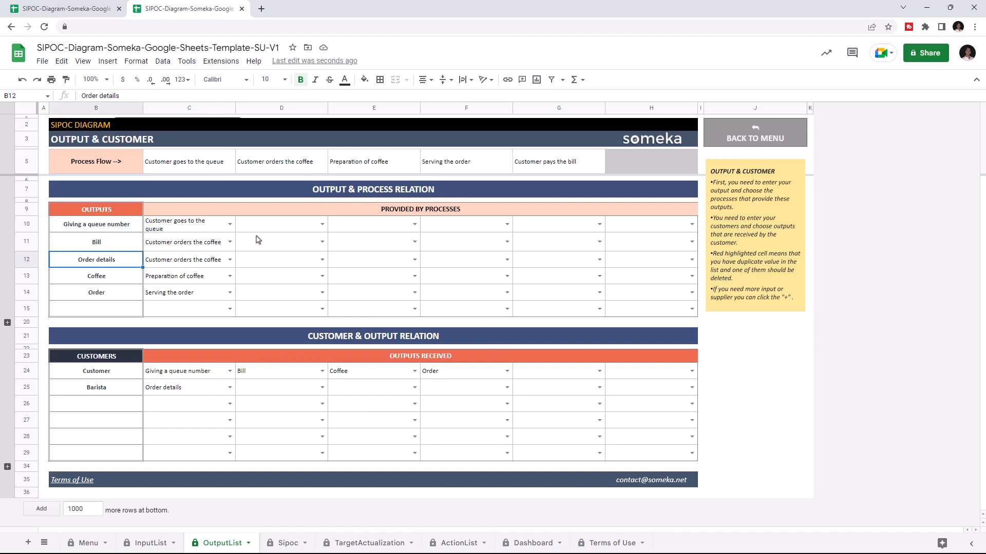
click(322, 224)
click(308, 254)
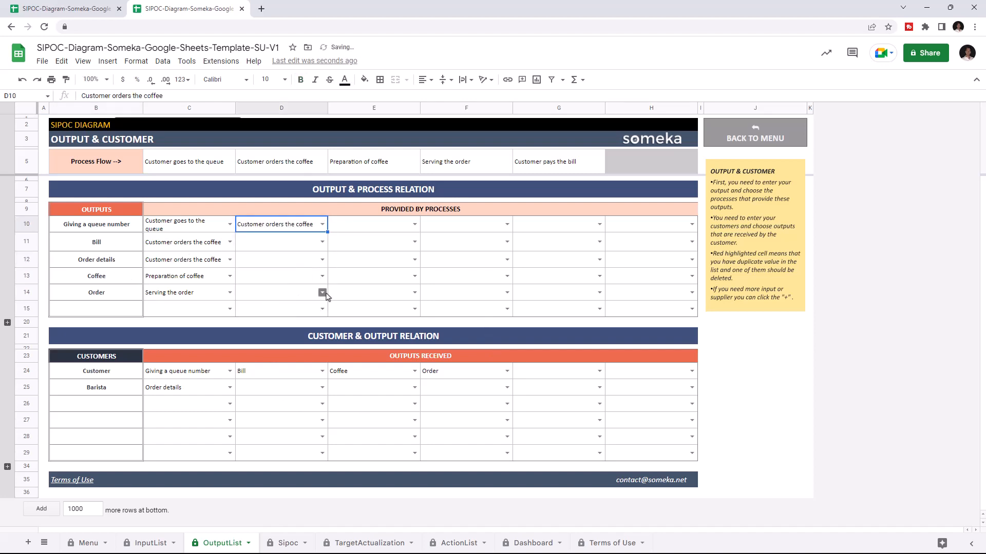
- Set the second process to "Preparation of coffee" for the Coffee output and to "Customer pays the bill" for the Bill output
click(322, 276)
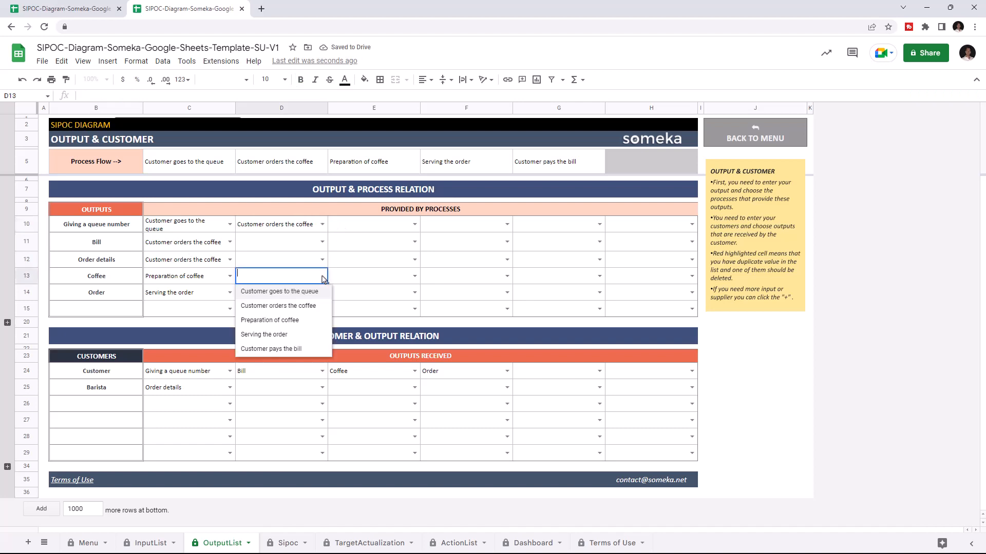
click(295, 324)
click(318, 243)
click(300, 315)
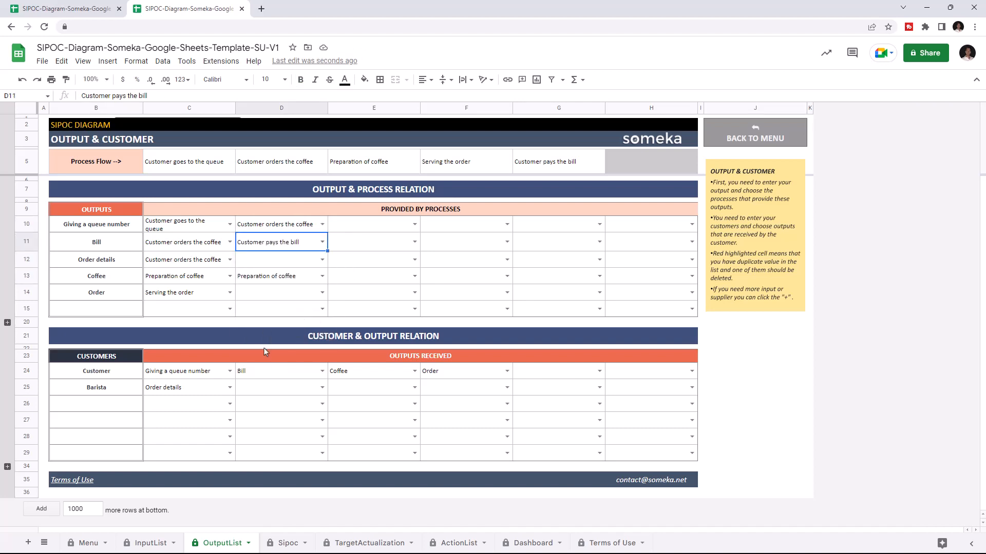
- Add Order as the second output received by the Barista in the Customer & Output Relation table
click(118, 369)
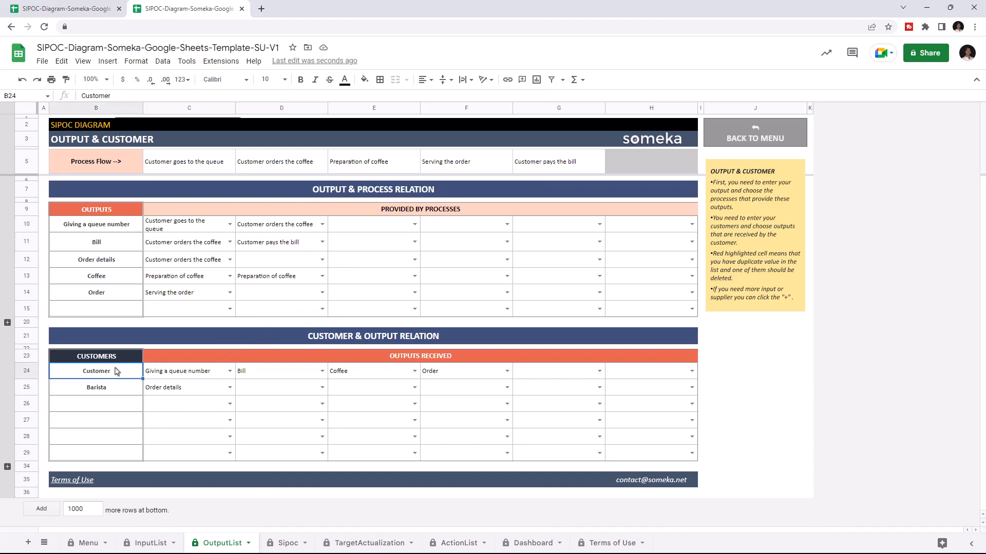
click(117, 387)
click(297, 389)
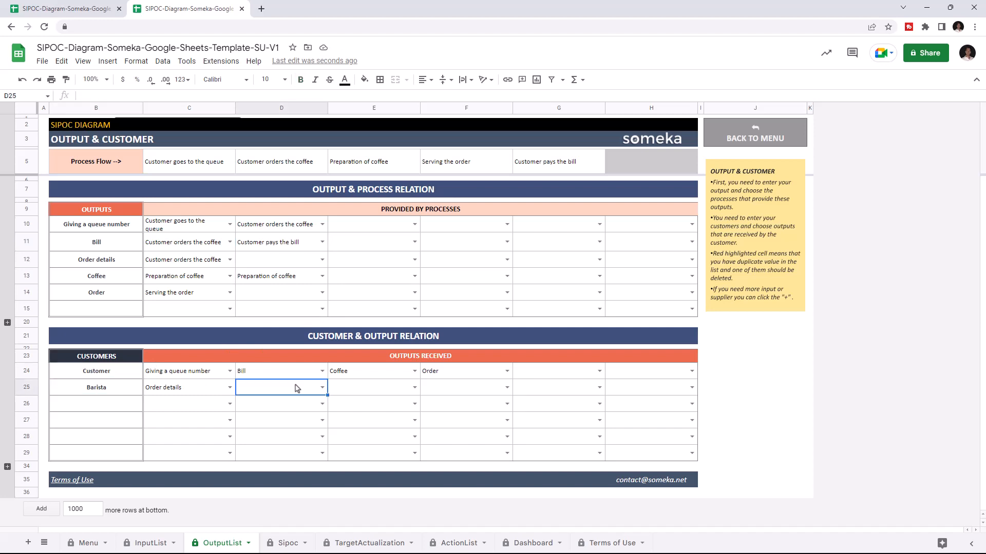
click(322, 388)
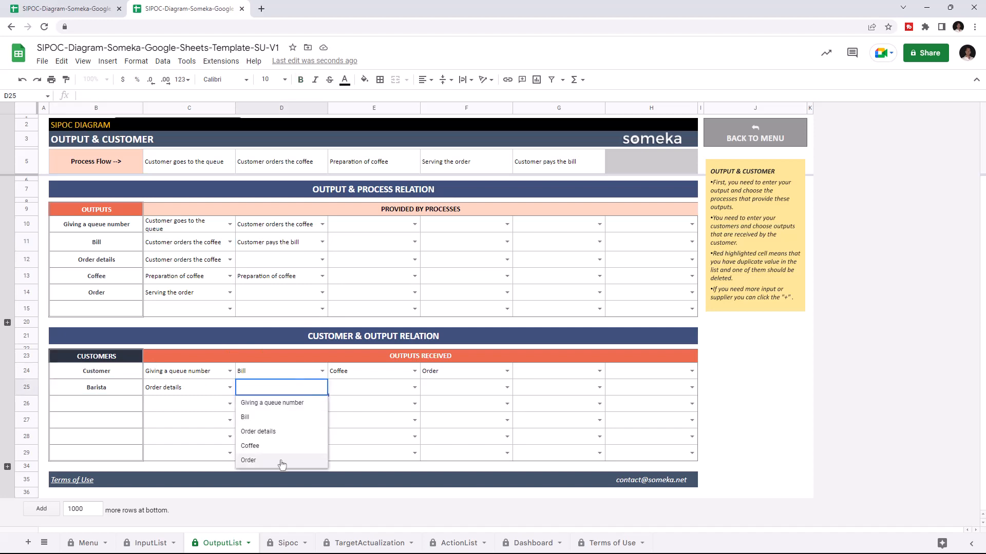
click(277, 463)
click(415, 388)
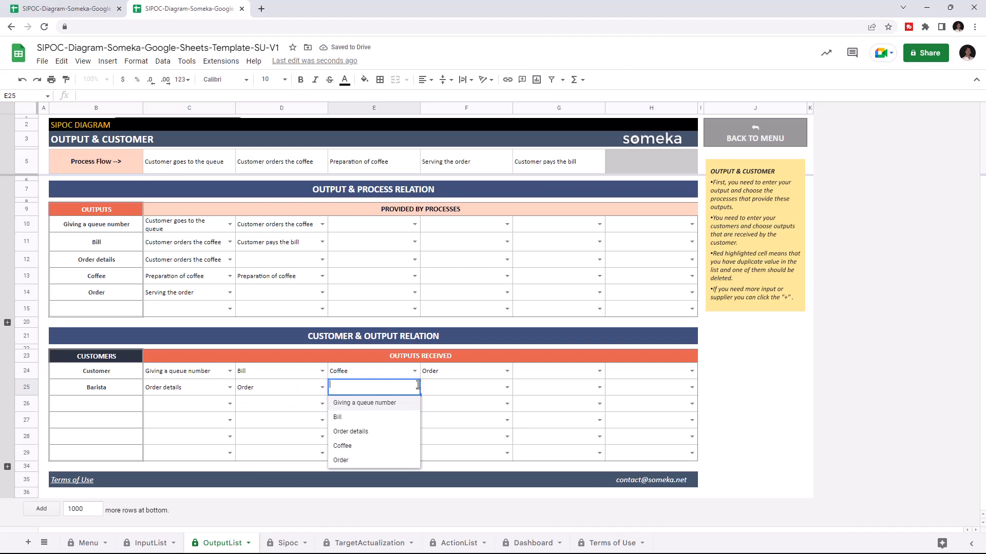
- Add Bill as the fifth output received by the Customer
click(597, 371)
click(533, 402)
click(634, 362)
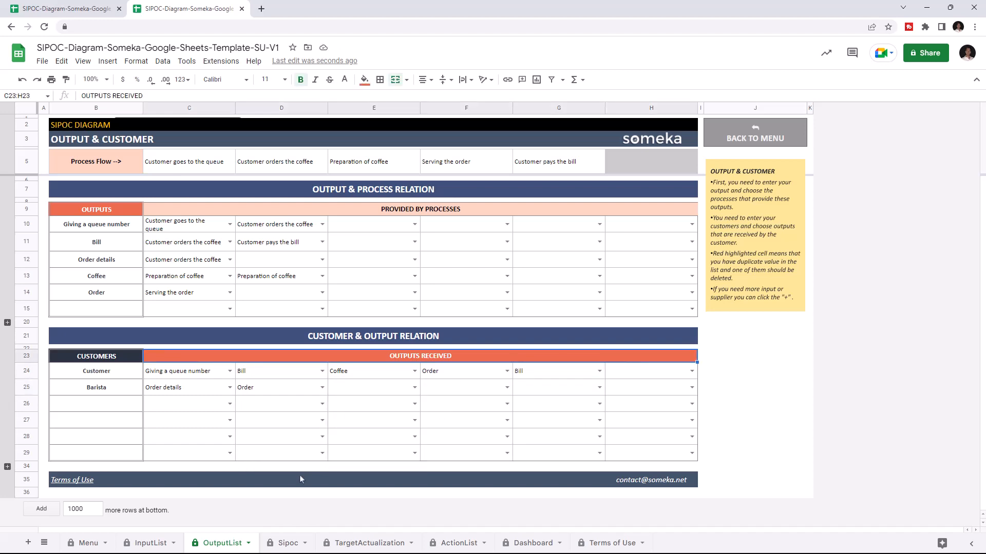
- On the TargetActualization sheet, set the first metric block's category to Input and its name to Coffee beans
click(370, 543)
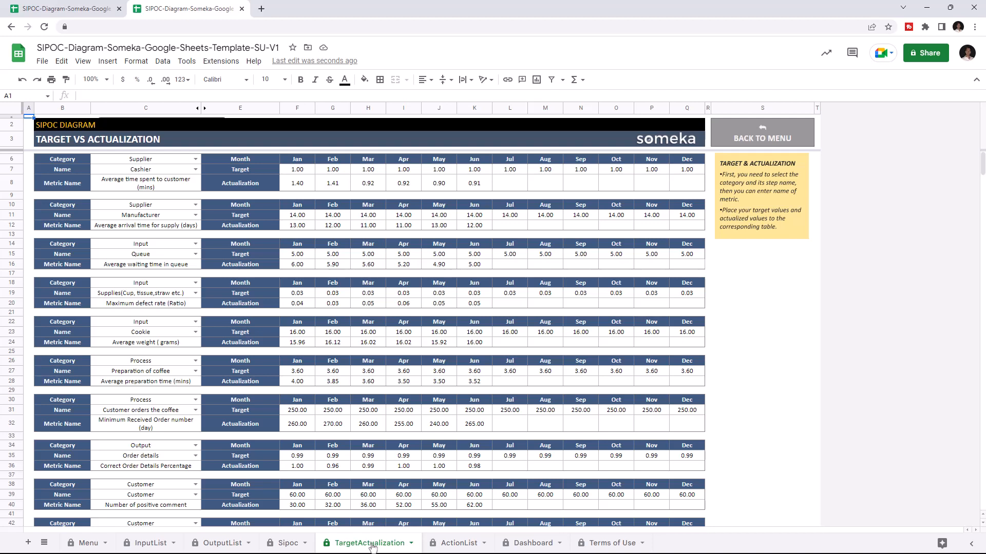
click(195, 159)
click(195, 186)
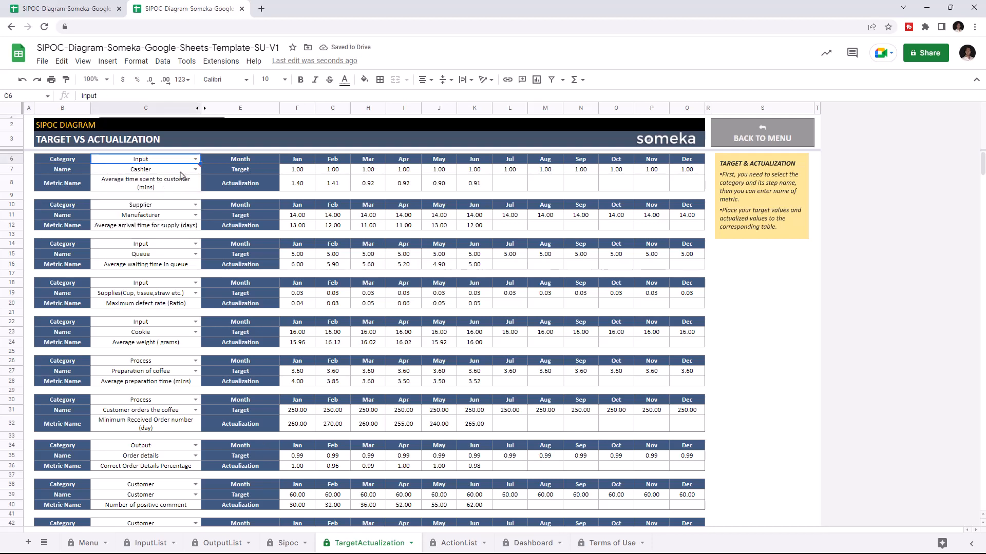
click(195, 170)
click(122, 213)
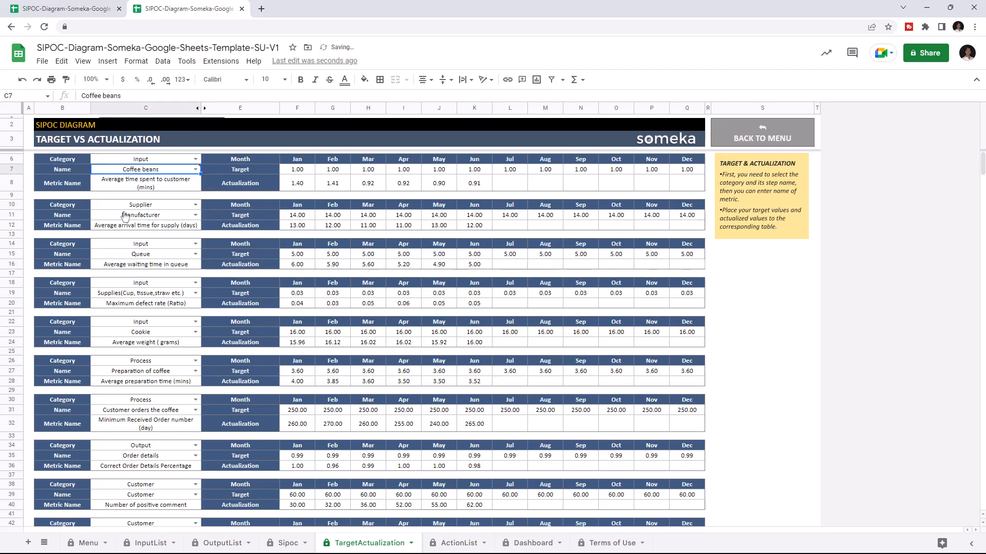
click(146, 184)
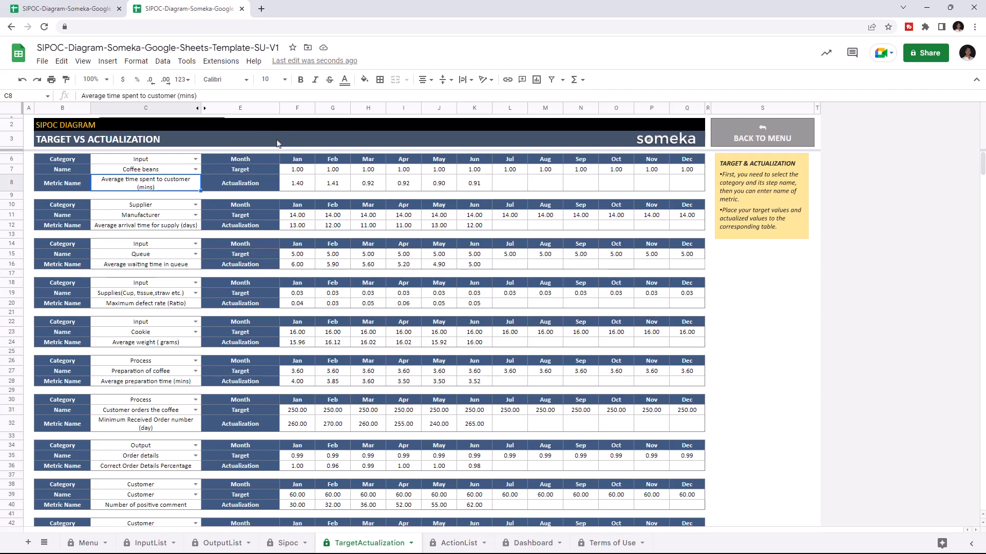
- Look over the monthly target and actualization values of the Coffee beans metric
drag(297, 170, 627, 172)
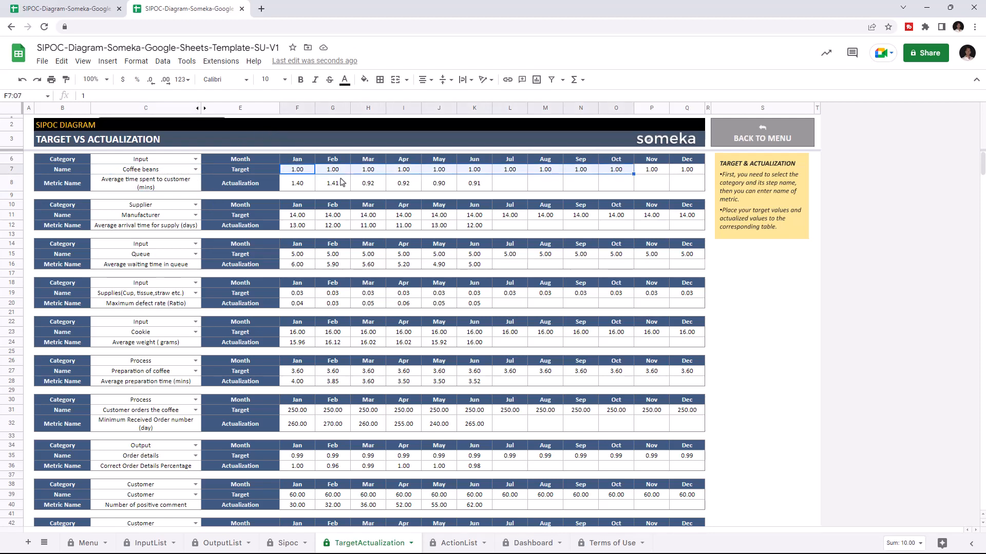
drag(332, 183, 570, 181)
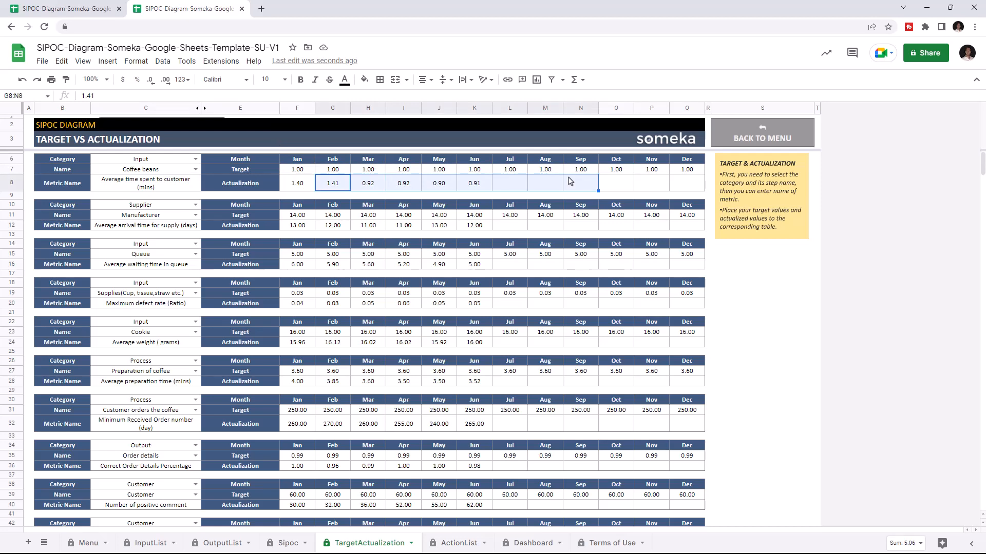
click(570, 181)
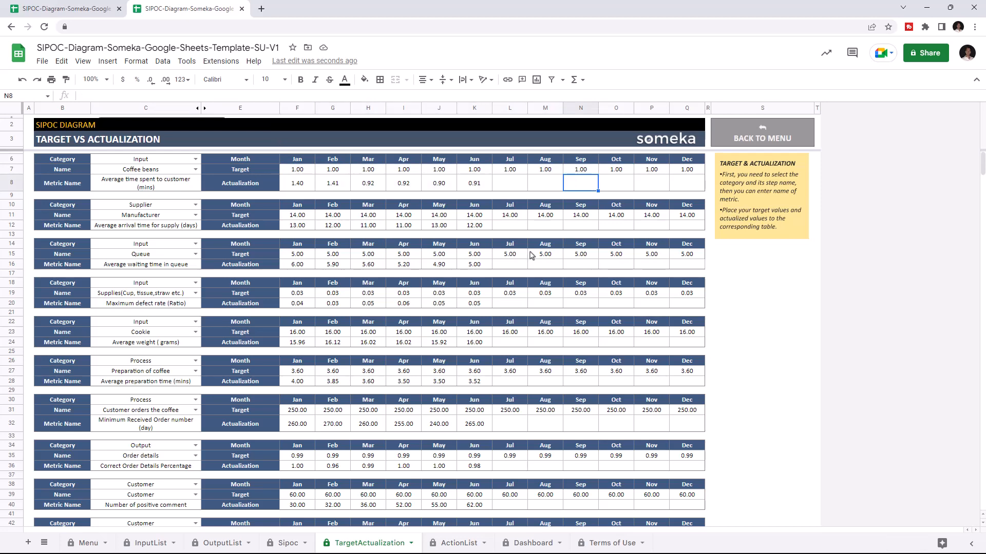
- In row 17 of the ActionList sheet, add the metric Average preparation time (mins) with the action "Hire more staff"
click(456, 544)
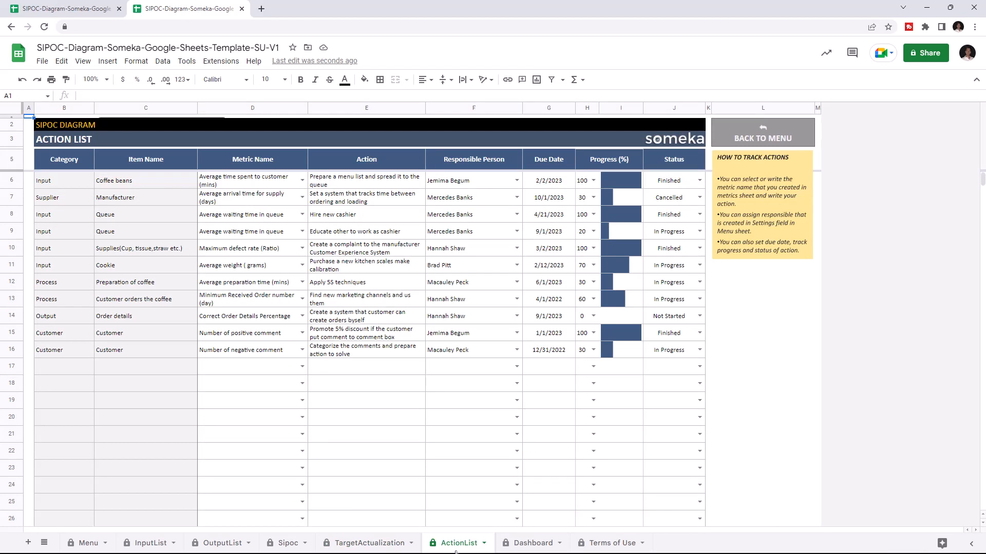
click(302, 367)
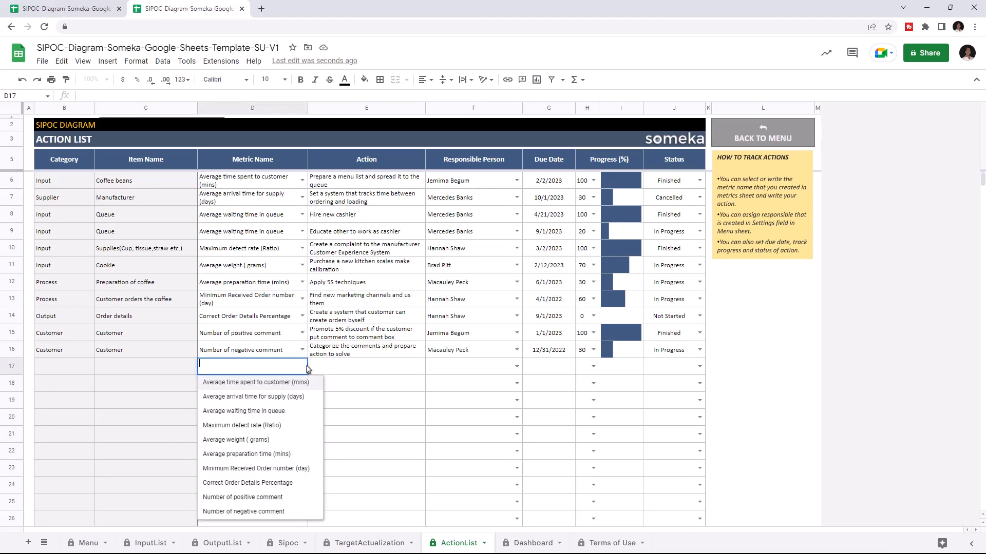
click(288, 455)
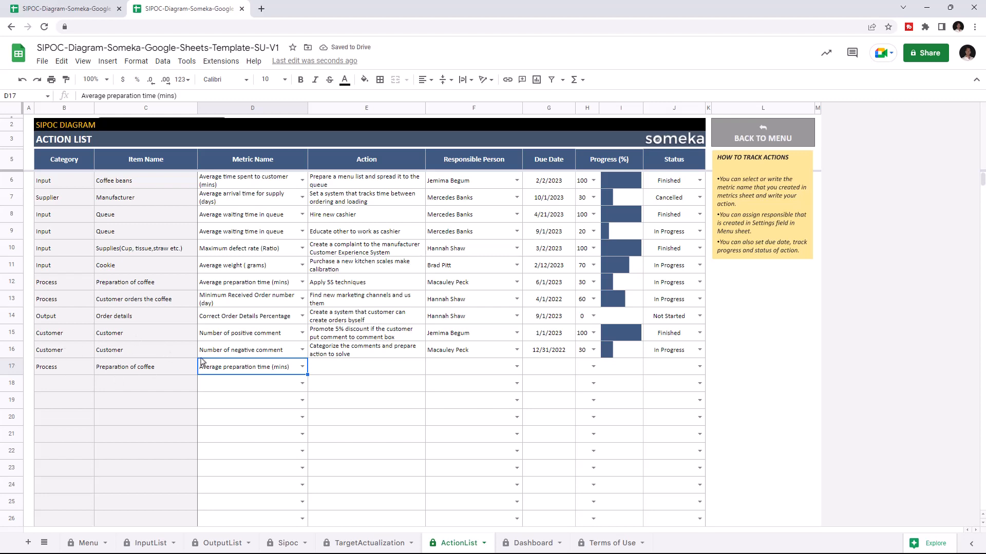
click(369, 365)
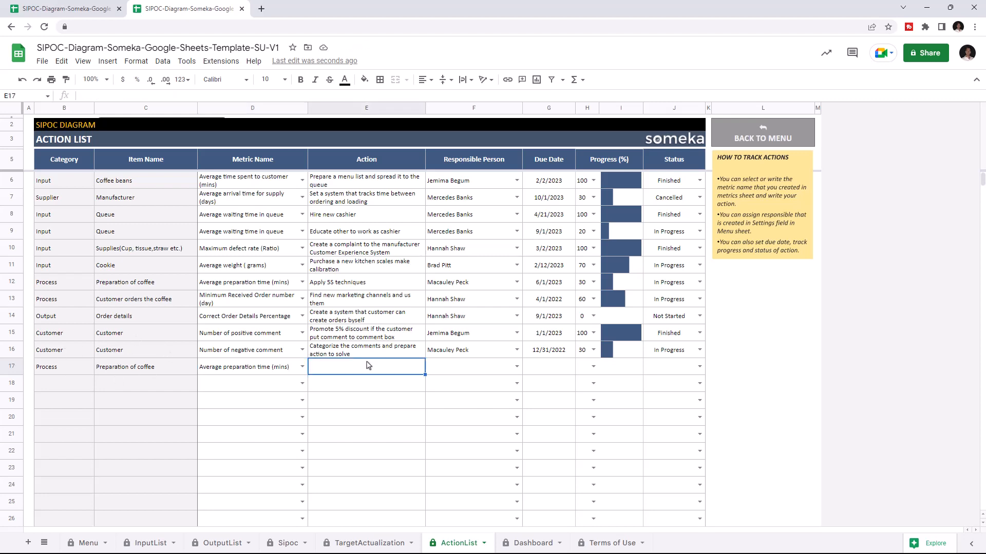
text(Hire more staff)
- Assign the last listed responsible person to the "Hire more staff" action and set its due date to 1/7/2023
click(517, 365)
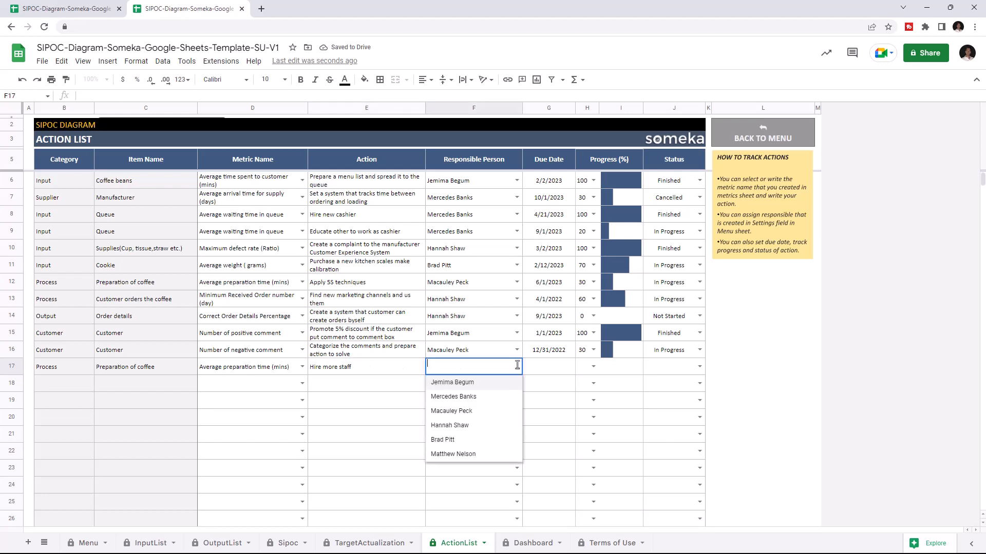
click(464, 454)
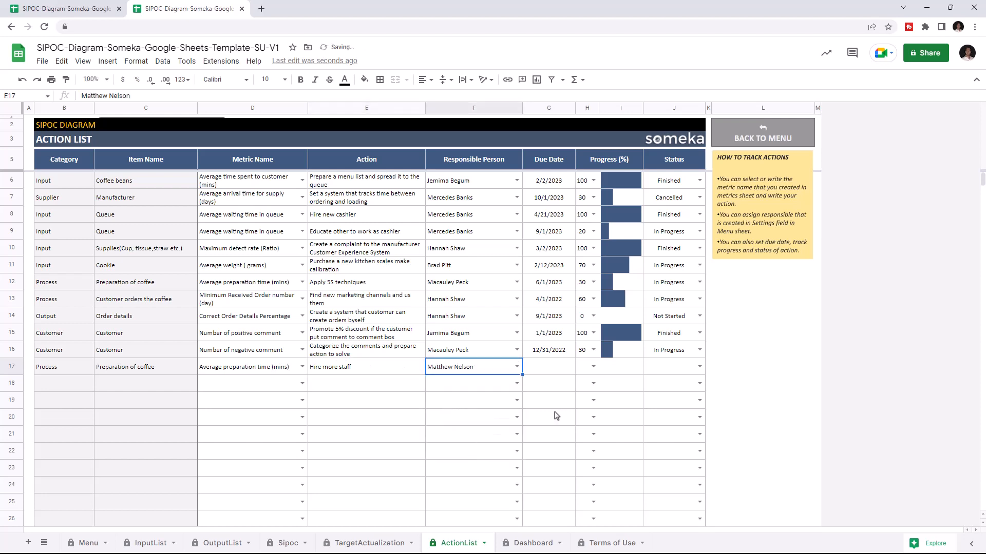
click(557, 370)
double_click(556, 370)
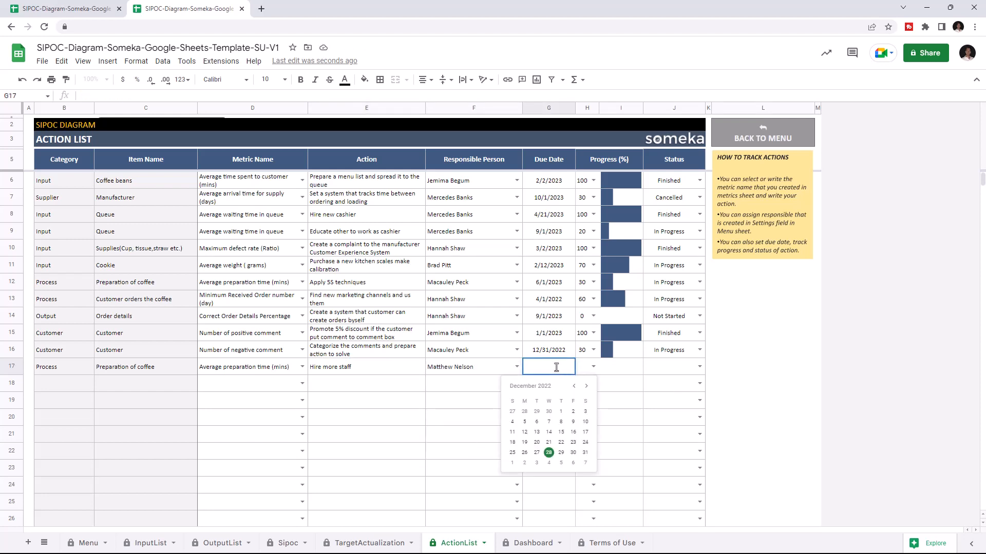
click(585, 467)
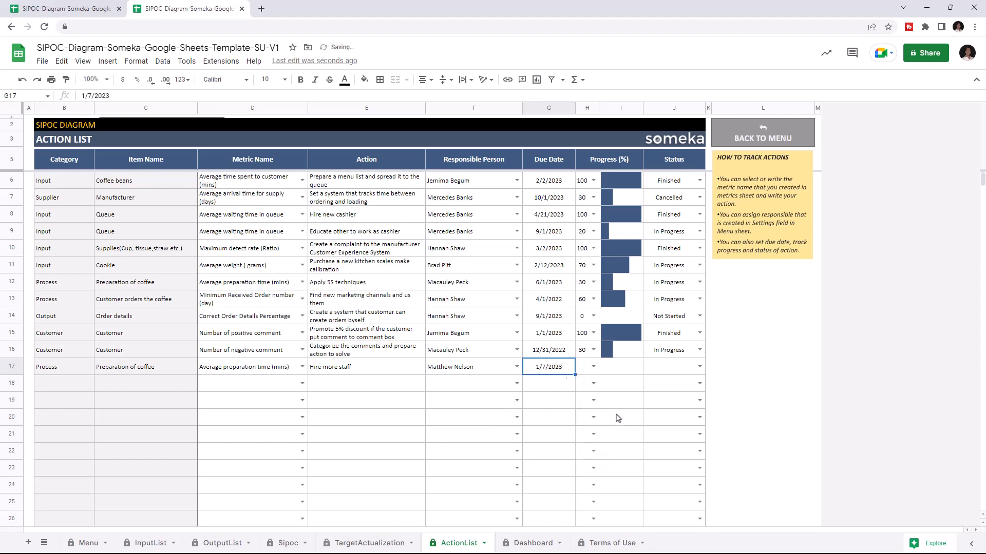
- Set the status of the "Hire more staff" action to In Progress and its progress to 40
click(698, 367)
click(670, 394)
click(630, 366)
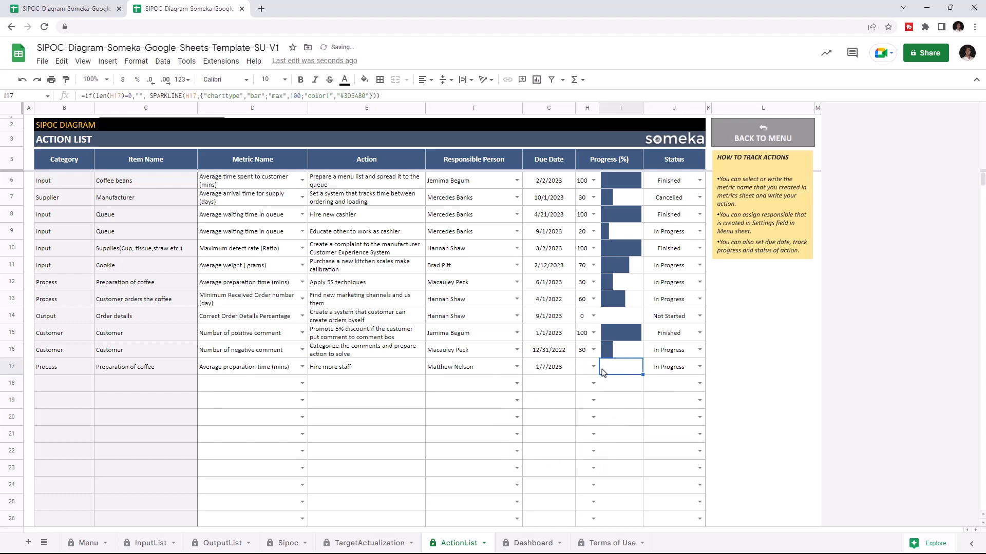
click(594, 367)
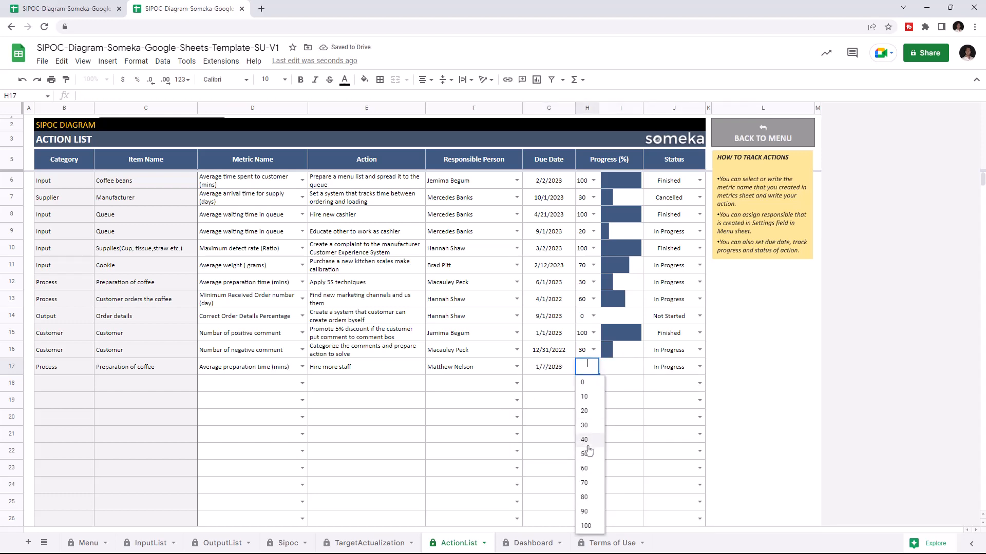
click(585, 440)
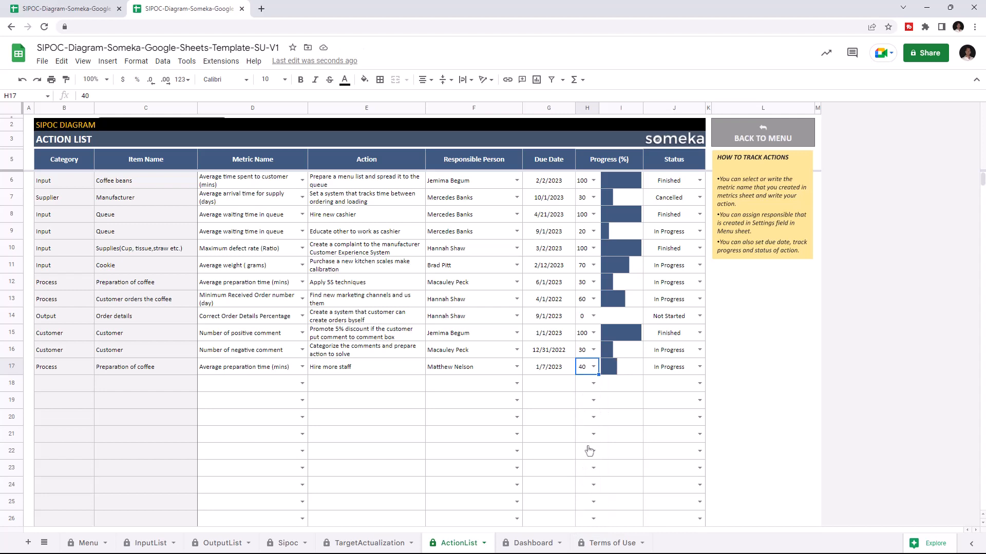
- Review the diagram on the Sipoc sheet and open the Dashboard sheet
click(286, 543)
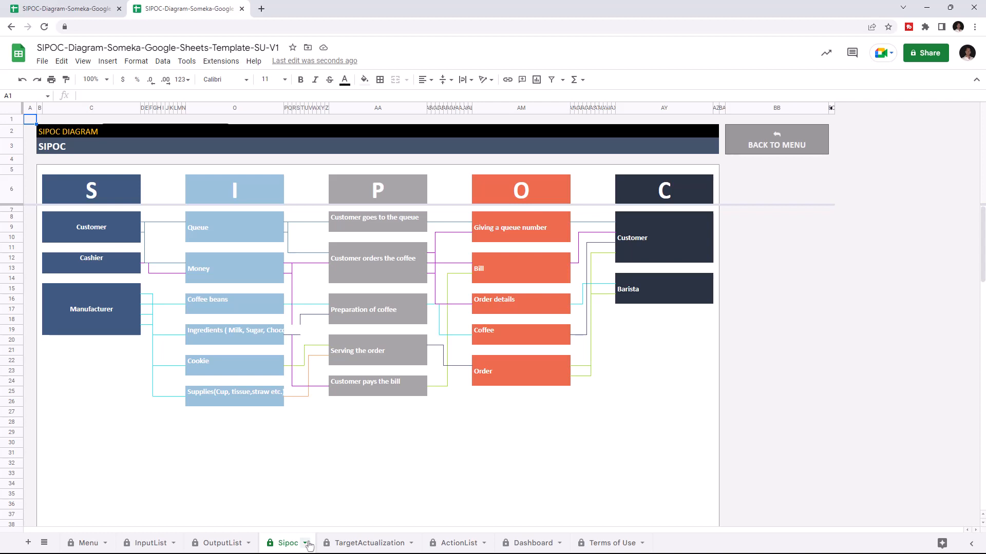
click(518, 548)
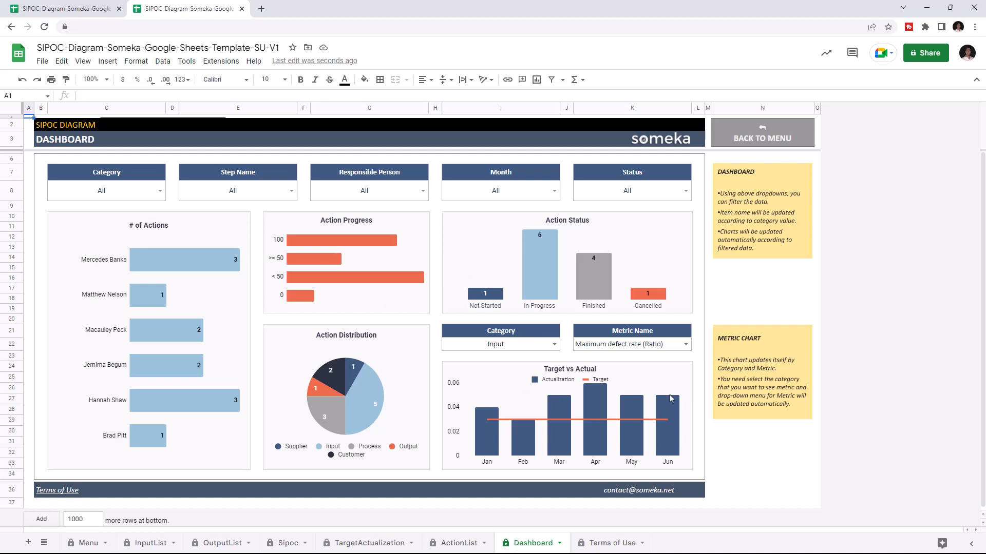
- Filter the dashboard charts by several categories, including Supplier and Customer, and reset the Category filter to All
click(160, 191)
click(154, 222)
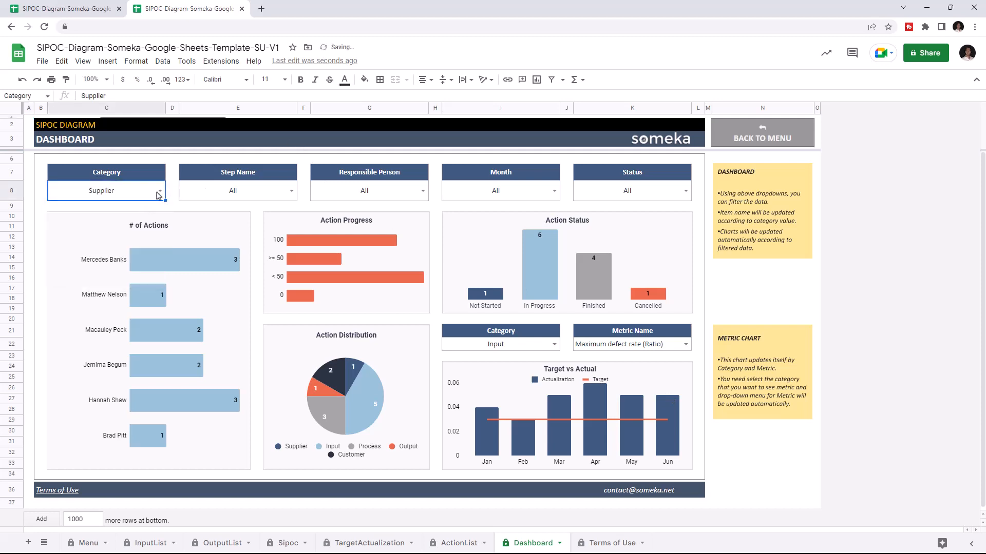
click(159, 193)
click(151, 237)
click(159, 192)
click(151, 251)
click(159, 195)
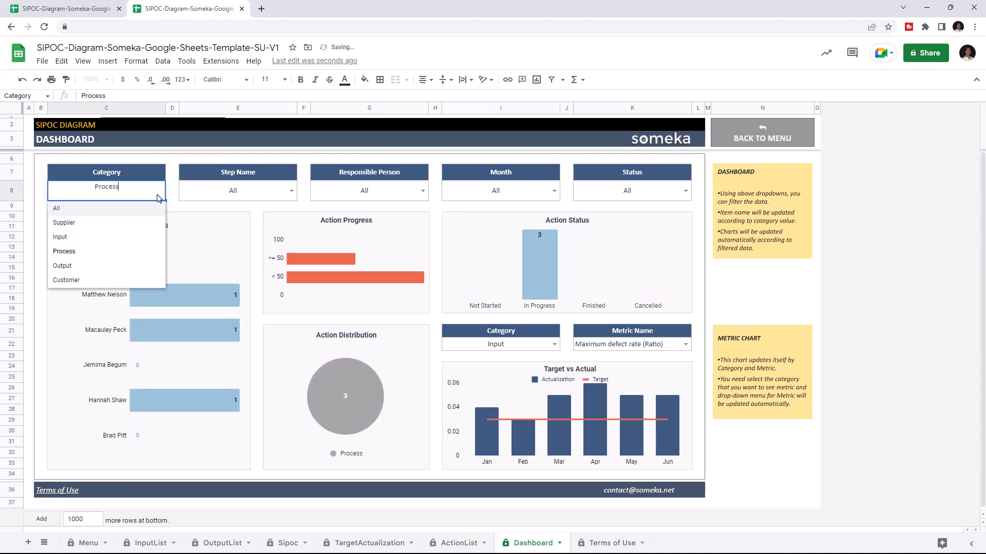
click(91, 225)
click(160, 191)
click(102, 208)
- Filter the dashboard charts by several responsible persons one after another and reset the Responsible Person filter to All
click(423, 191)
click(371, 223)
click(423, 192)
click(371, 252)
click(423, 191)
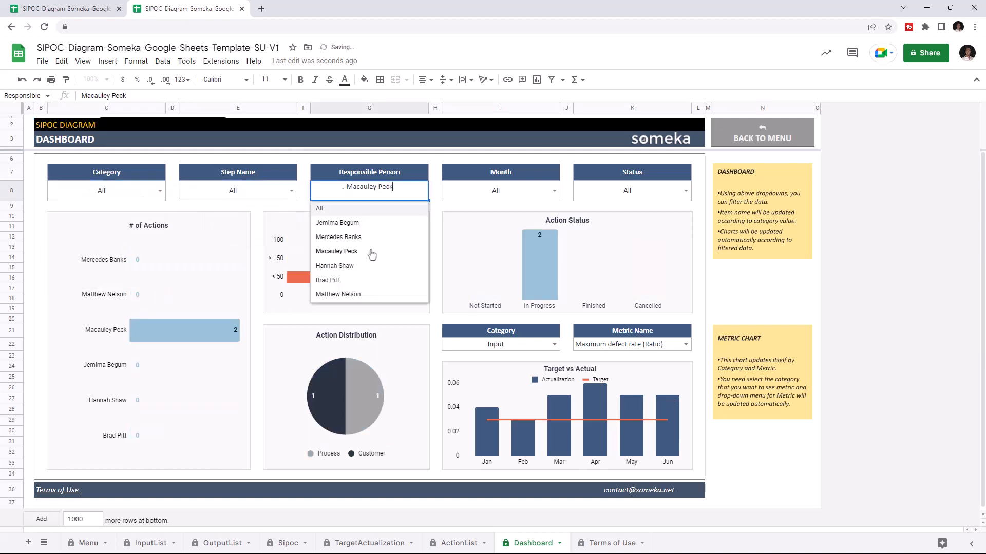
click(368, 295)
click(423, 191)
click(346, 208)
- Filter the dashboard charts by month, including February, and reset the Month and Status filters to All
click(554, 192)
click(534, 222)
click(554, 191)
click(533, 237)
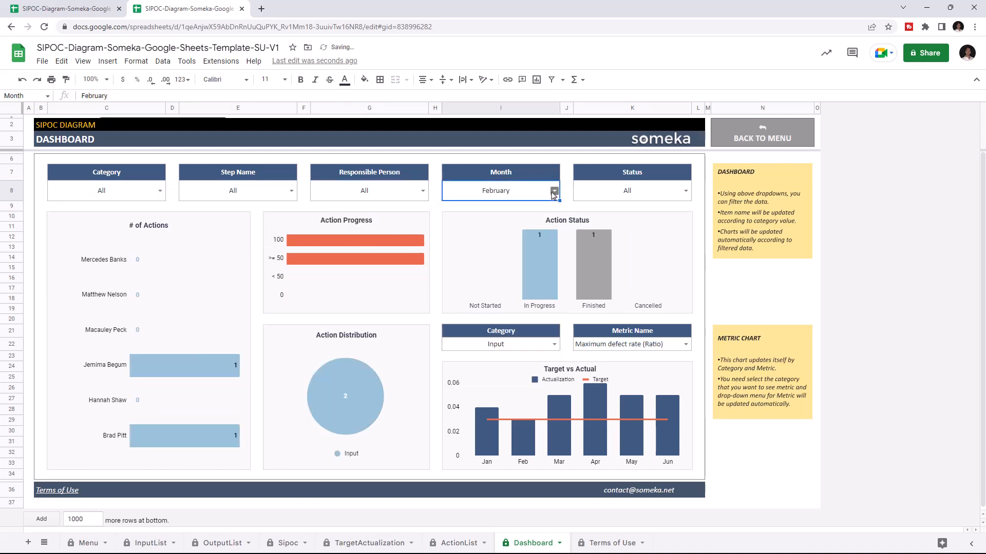
click(554, 192)
click(534, 208)
click(686, 191)
click(647, 208)
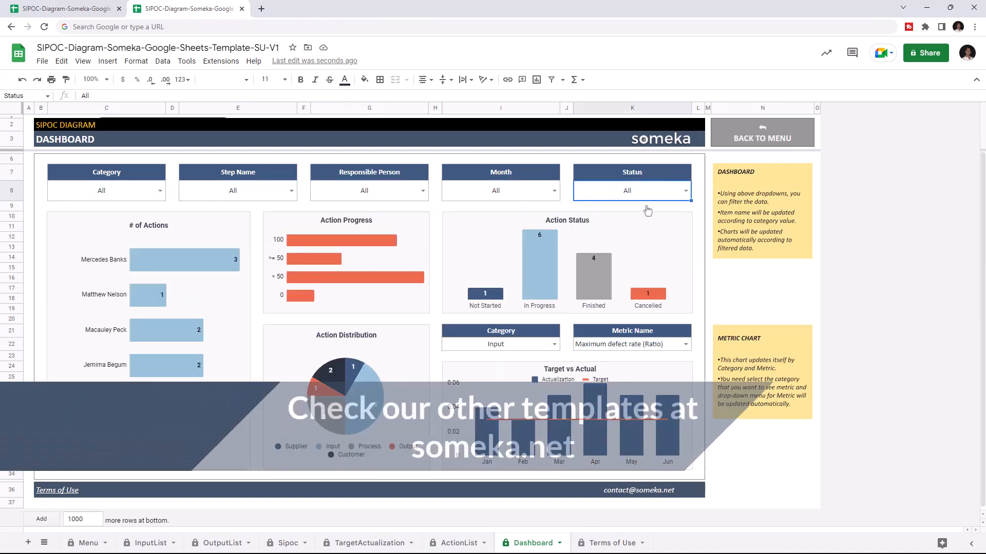